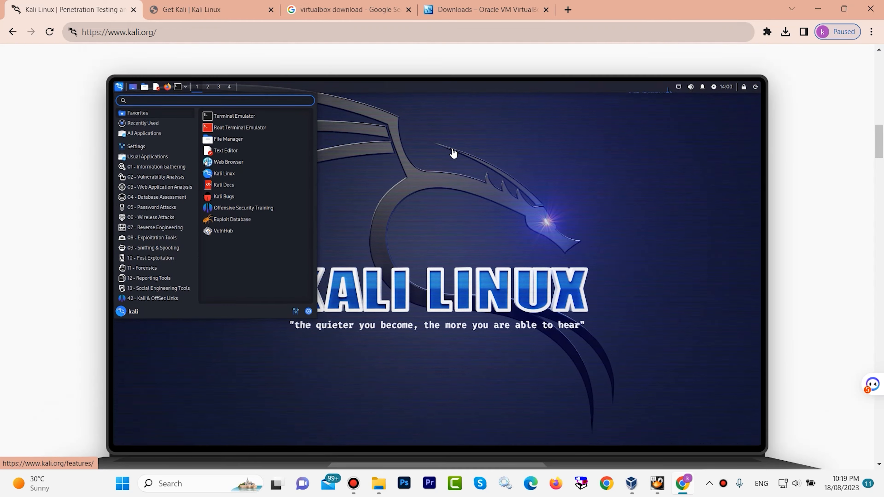
# Open the download page from the Kali Linux home page
pyautogui.scroll(-15, 453, 149)
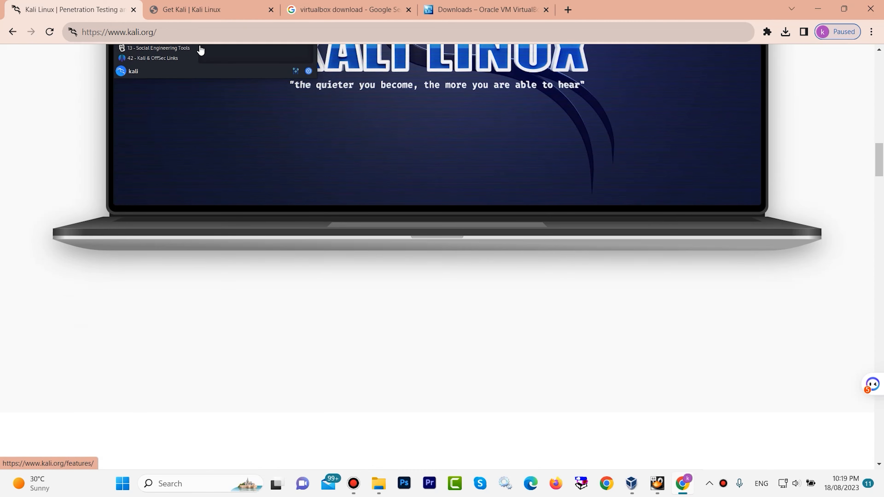
pyautogui.click(176, 30)
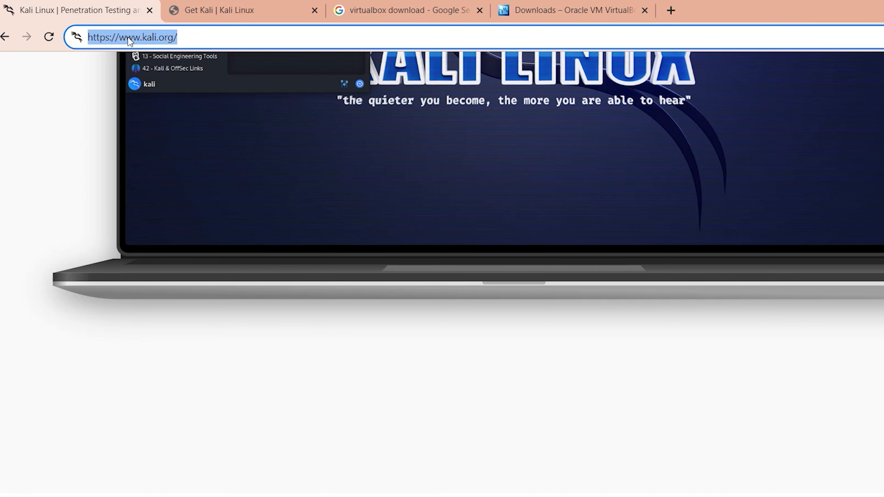
pyautogui.scroll(20, 428, 188)
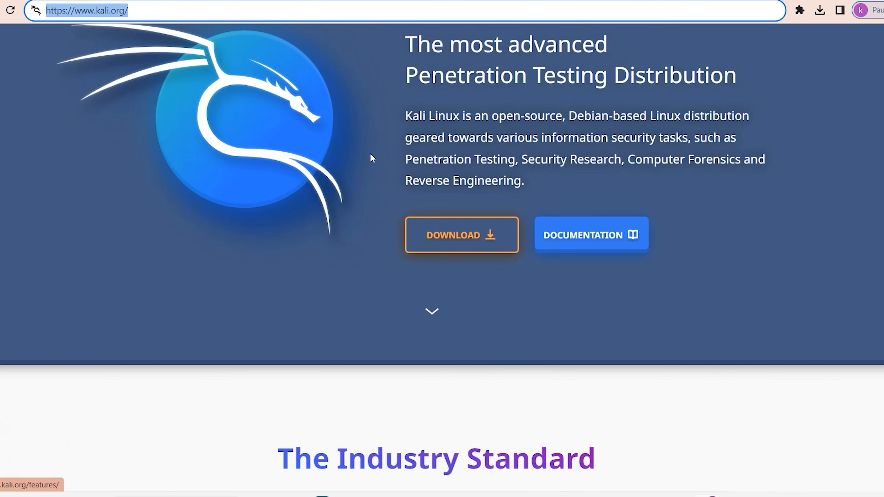
pyautogui.rightClick(466, 235)
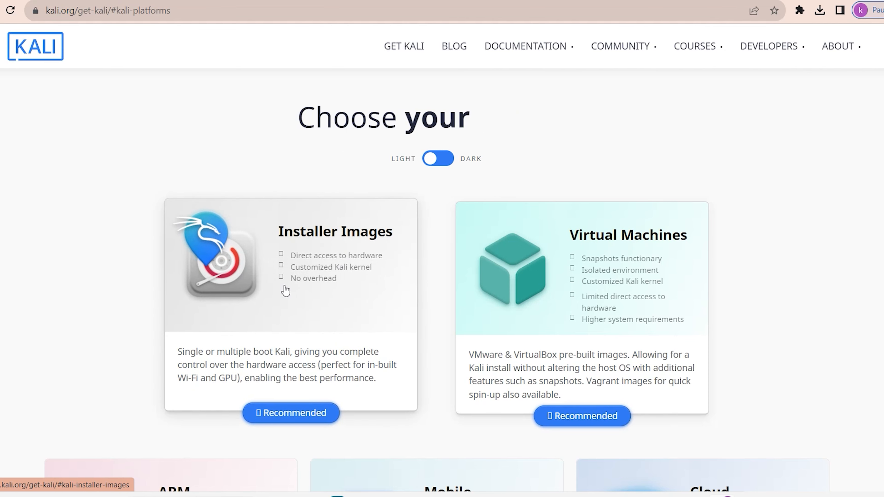
# Open the Installer Images section and go to the recommended 64-bit Installer for Kali Linux 2023.2
pyautogui.scroll(-2, 289, 278)
pyautogui.click(289, 255)
pyautogui.scroll(-5, 399, 202)
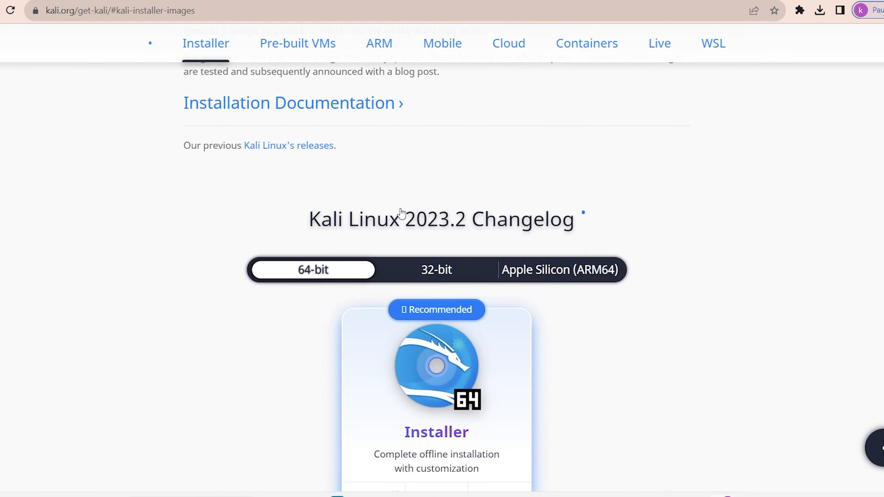
pyautogui.scroll(-3, 399, 201)
pyautogui.scroll(3, 339, 158)
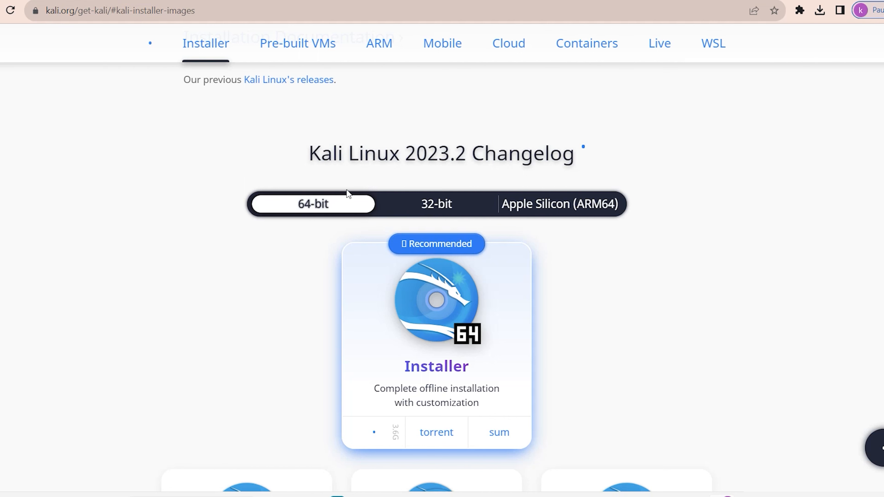
pyautogui.scroll(-2, 380, 390)
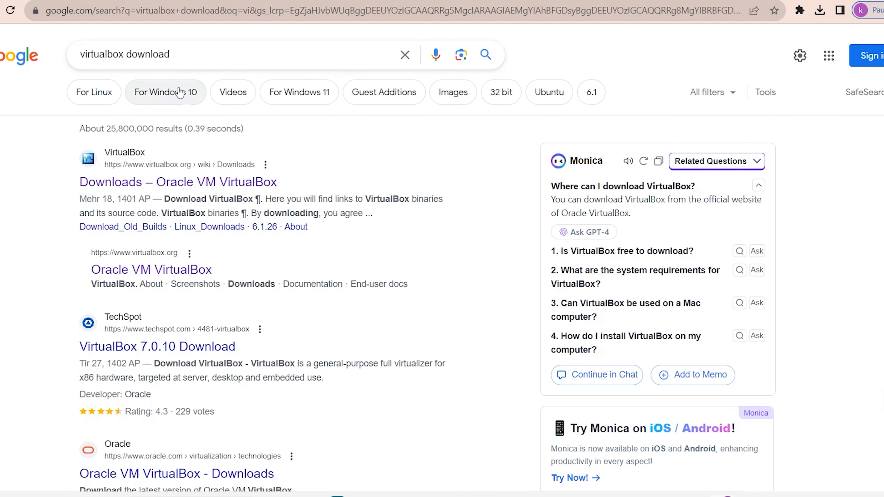
pyautogui.click(246, 50)
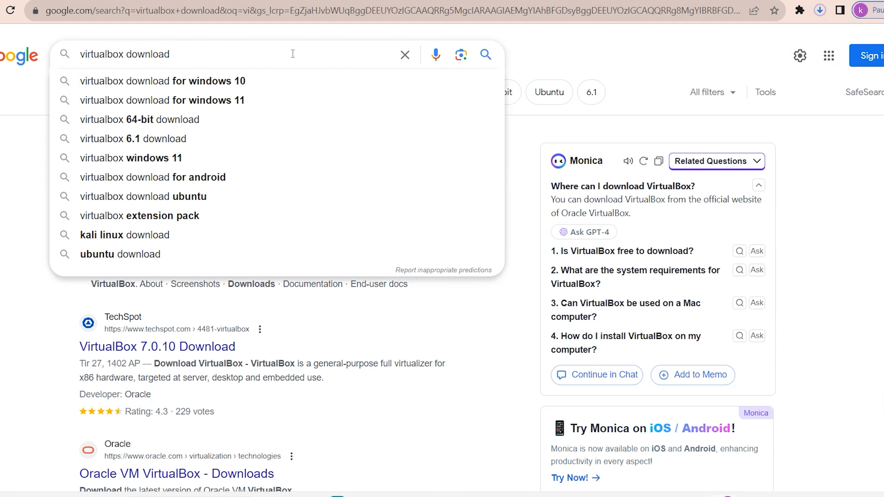
pyautogui.moveTo(183, 51); pyautogui.dragTo(77, 53)
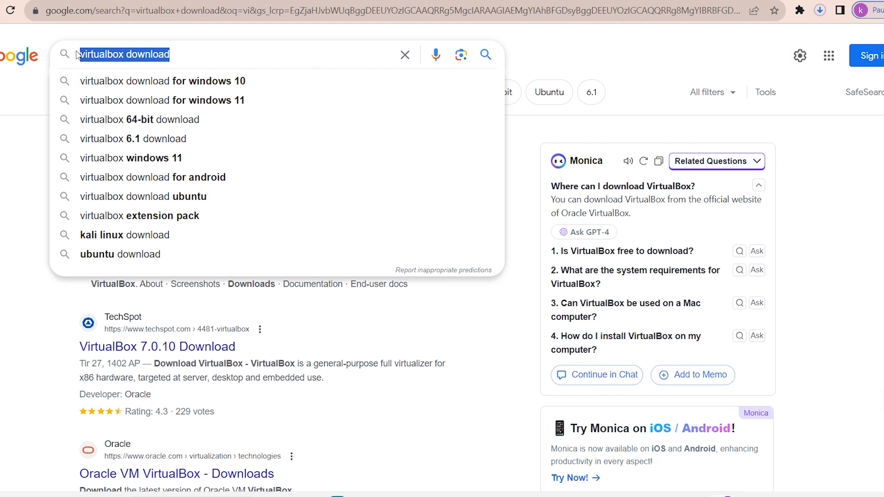
pyautogui.doubleClick(210, 53)
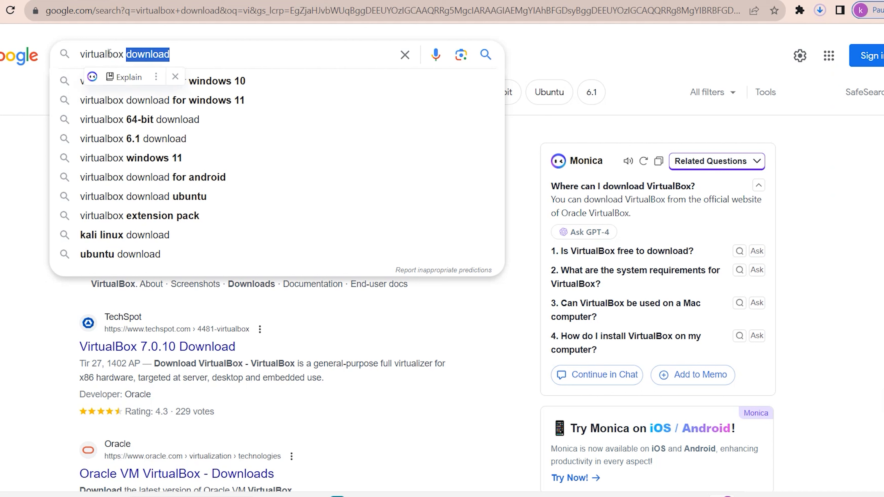
pyautogui.click(183, 51)
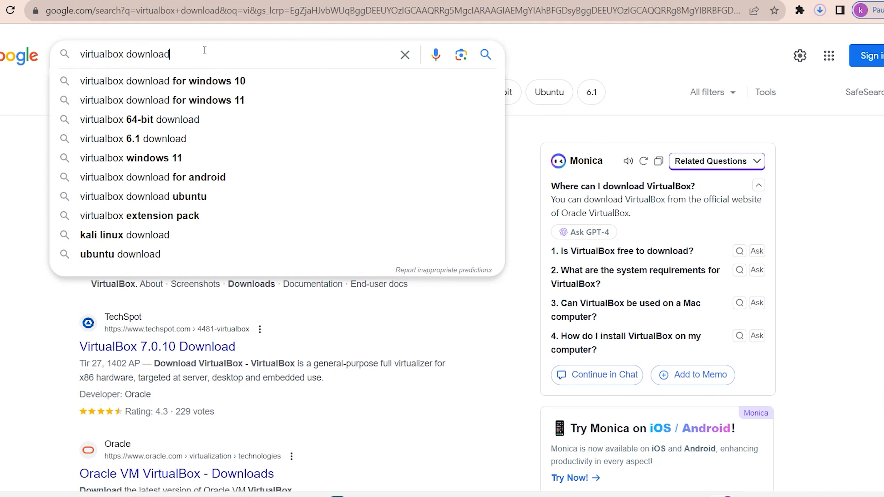
pyautogui.click(542, 55)
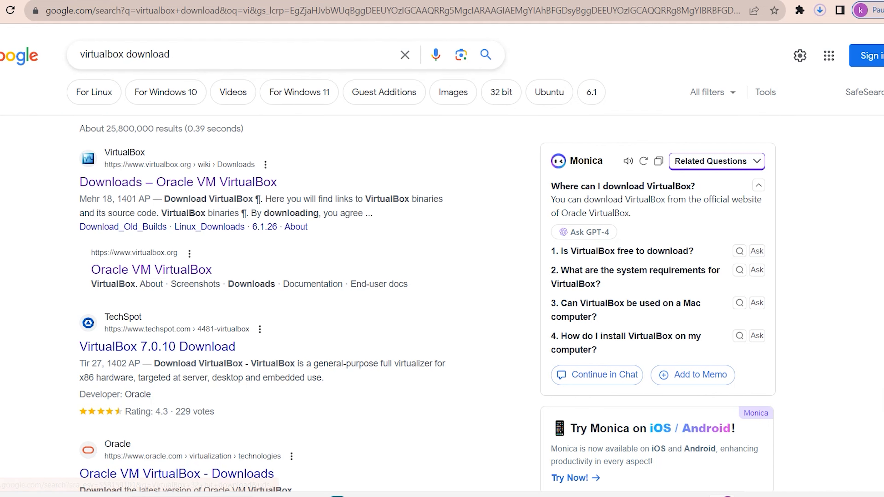
# Open the official Oracle VM VirtualBox downloads page from the search results and locate the VirtualBox 7.0.10 platform packages
pyautogui.click(222, 182)
pyautogui.scroll(-1, 481, 203)
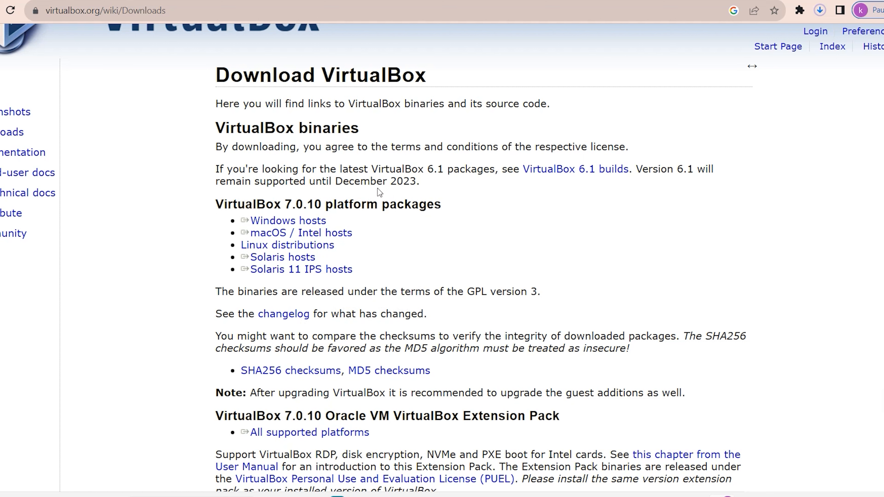
pyautogui.moveTo(206, 208); pyautogui.dragTo(445, 201)
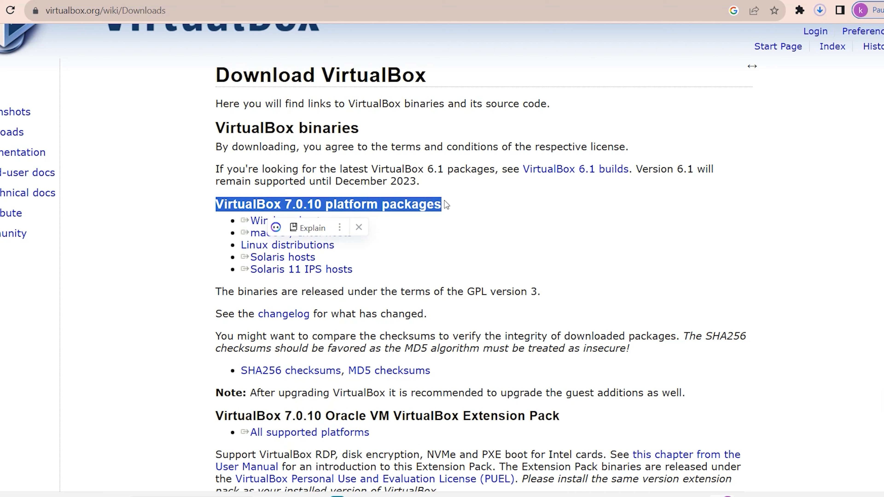
pyautogui.click(445, 201)
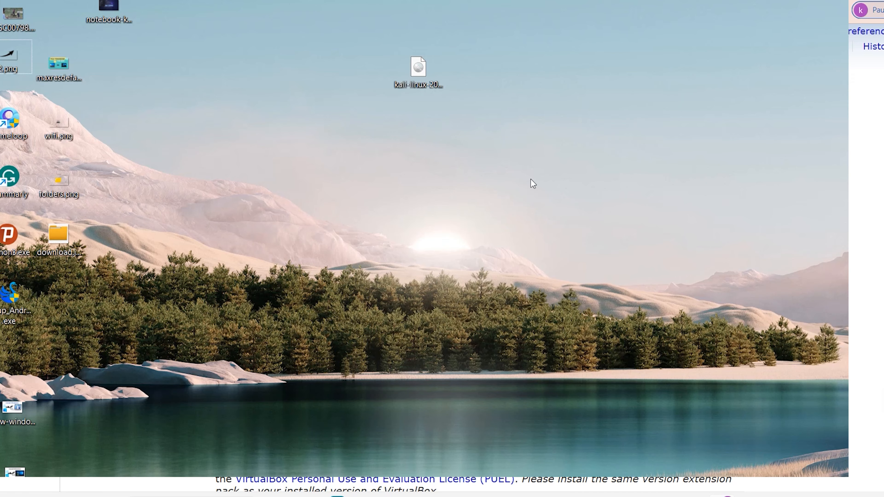
# Switch to Oracle VM VirtualBox Manager and start a new virtual machine named kali
pyautogui.moveTo(536, 184); pyautogui.dragTo(322, 1)
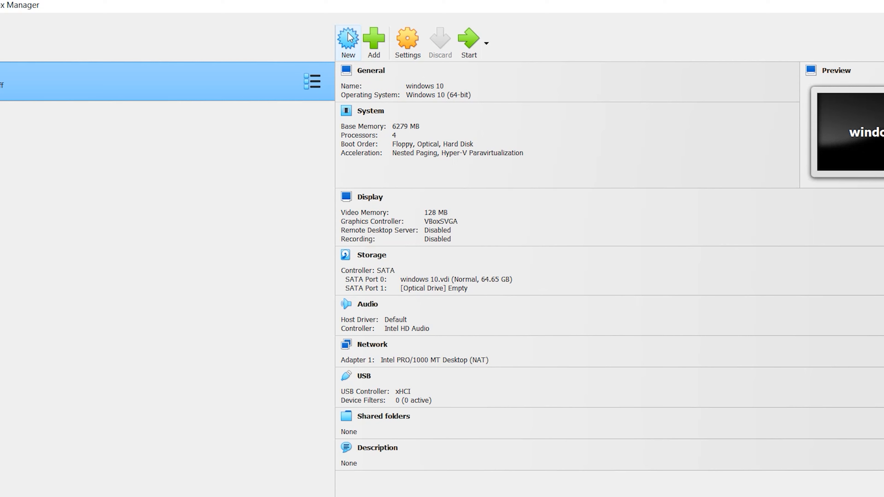
pyautogui.click(349, 38)
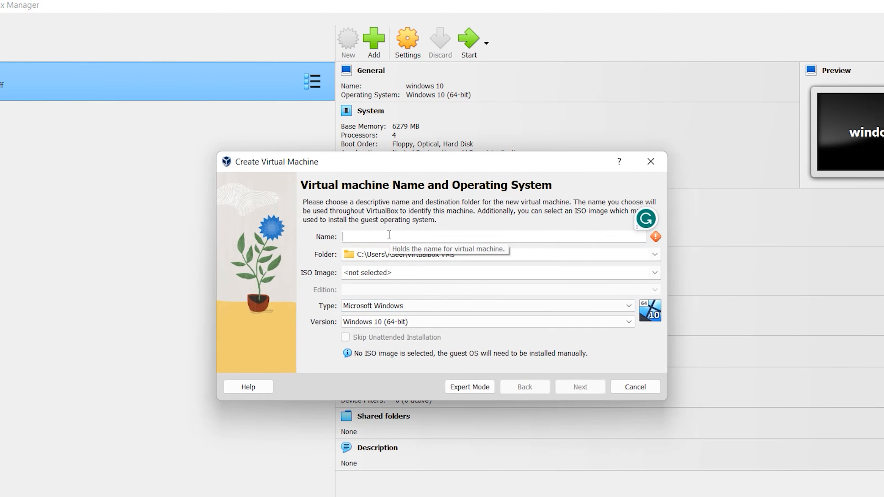
pyautogui.write('kali')
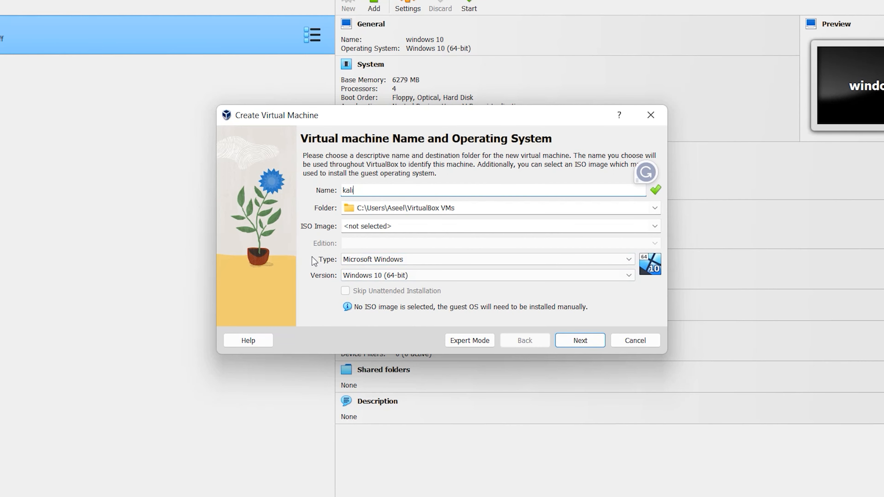
# Set the new machine's type to Linux and its version to Debian (64-bit), and continue to the hardware settings
pyautogui.click(482, 263)
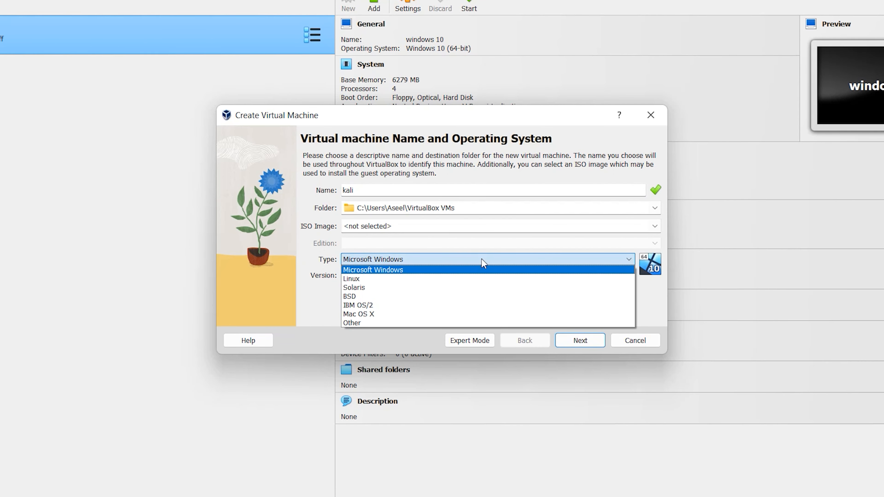
pyautogui.click(450, 279)
pyautogui.click(425, 275)
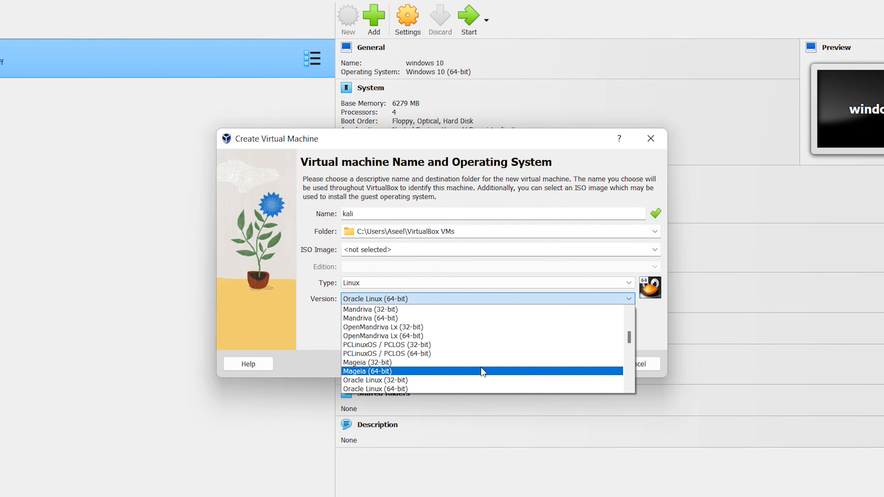
pyautogui.scroll(3, 469, 314)
pyautogui.scroll(6, 460, 322)
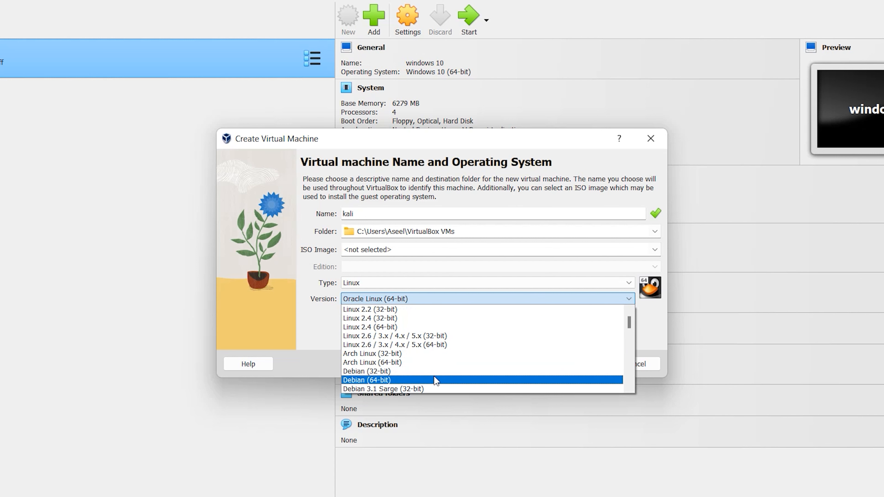
pyautogui.click(378, 379)
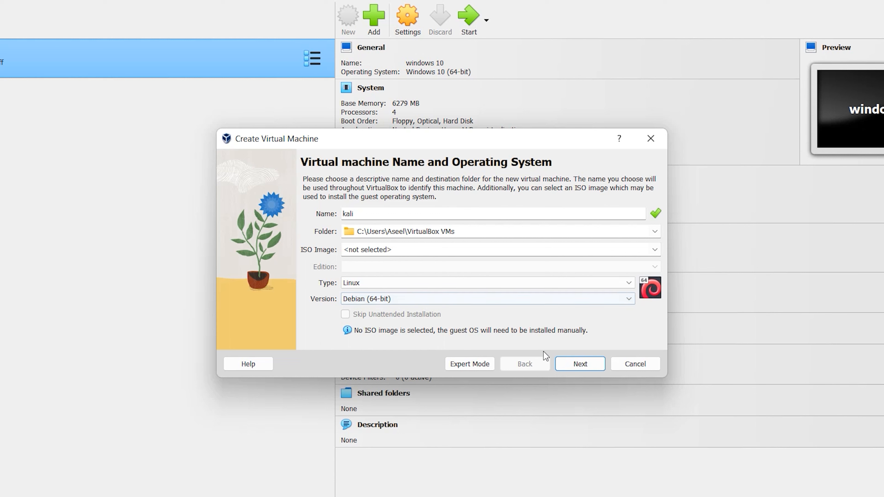
pyautogui.click(587, 366)
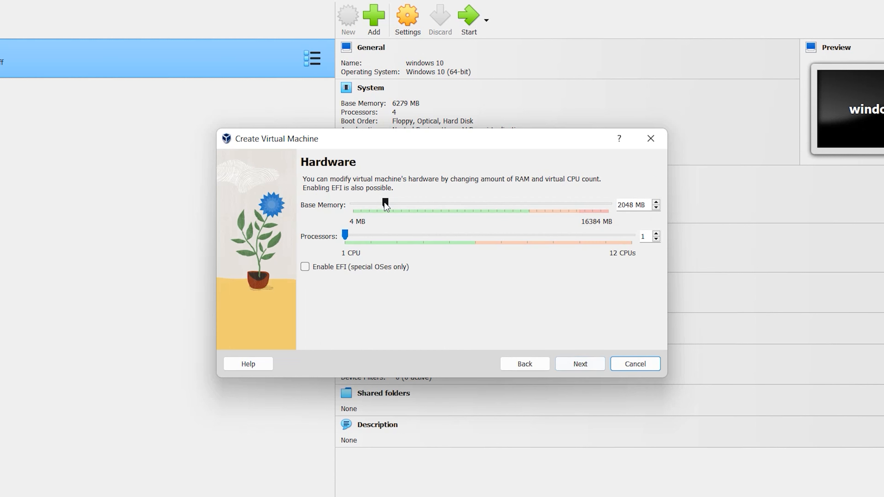
# Assign 5854 MB of base memory and 4 processors to the machine, and continue to the virtual hard disk settings
pyautogui.moveTo(384, 204); pyautogui.dragTo(368, 203)
pyautogui.moveTo(378, 205); pyautogui.dragTo(445, 209)
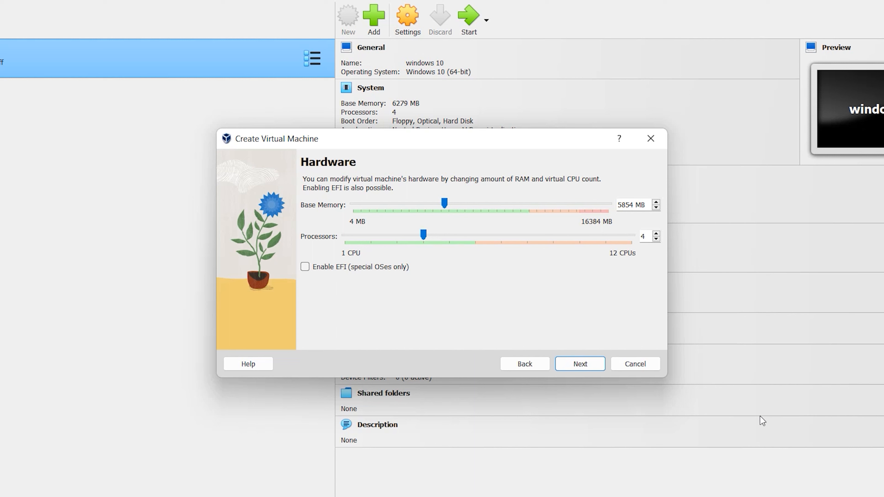
pyautogui.click(599, 365)
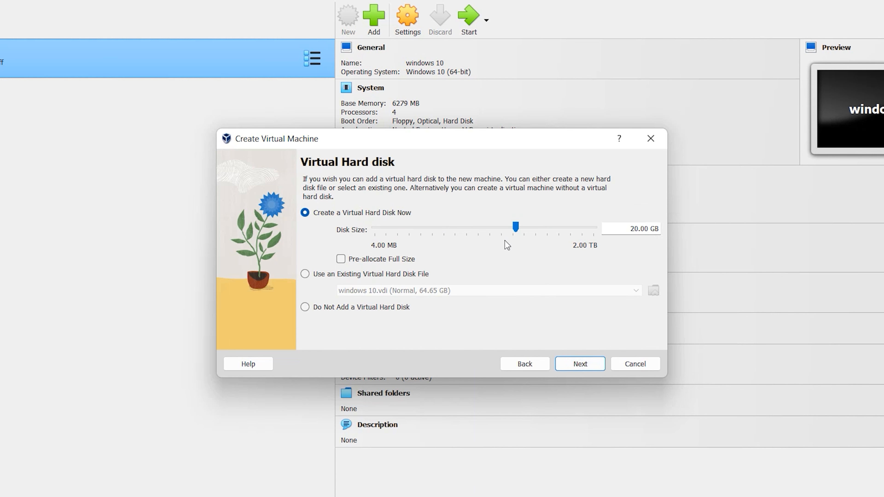
# Accept a new 20.00 GB virtual hard disk and finish creating the kali machine
pyautogui.moveTo(622, 229); pyautogui.dragTo(642, 231)
pyautogui.click(588, 364)
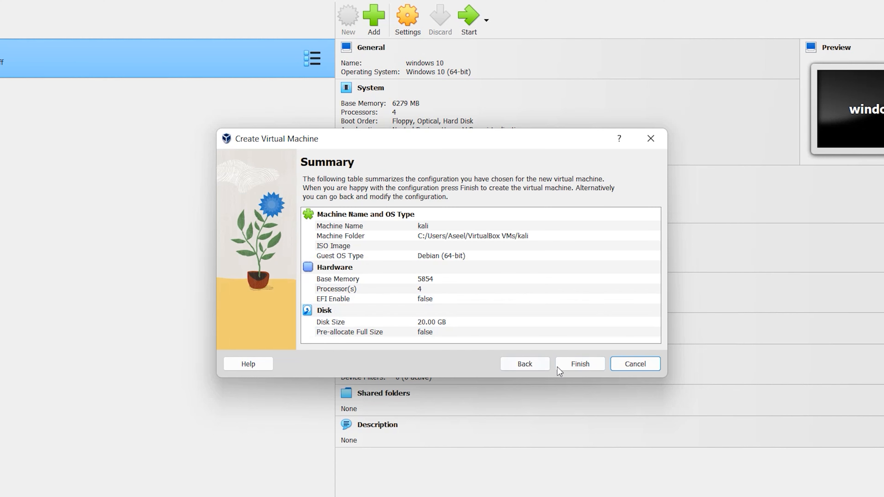
pyautogui.click(580, 364)
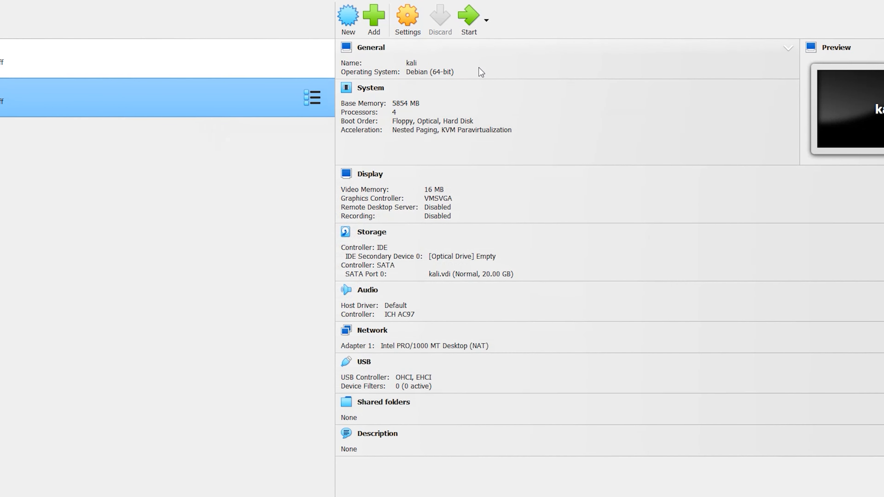
# Attach kali-linux-2023.2a-installer-amd64.iso from the Desktop to the kali machine's empty optical drive and save the storage settings
pyautogui.click(414, 18)
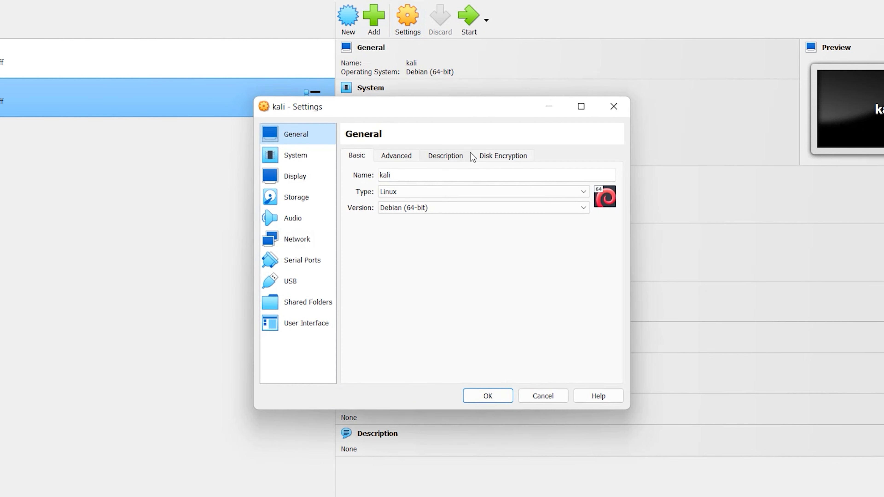
pyautogui.click(294, 201)
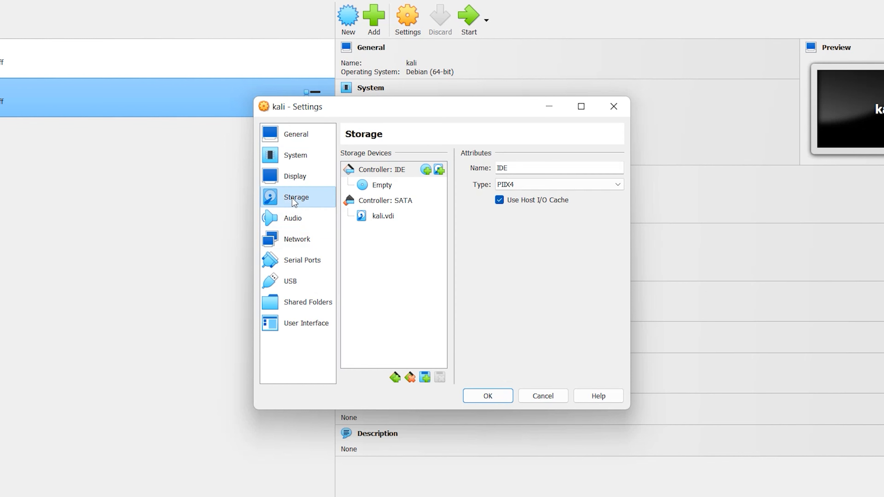
pyautogui.click(381, 185)
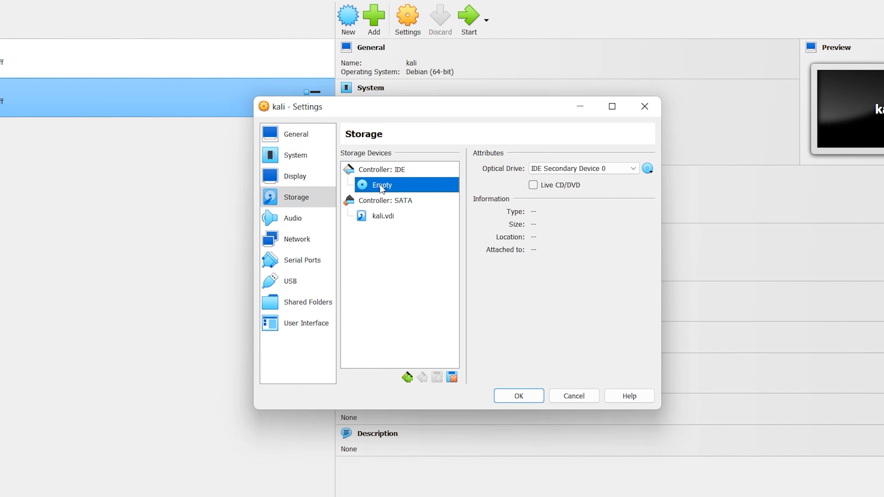
pyautogui.click(647, 169)
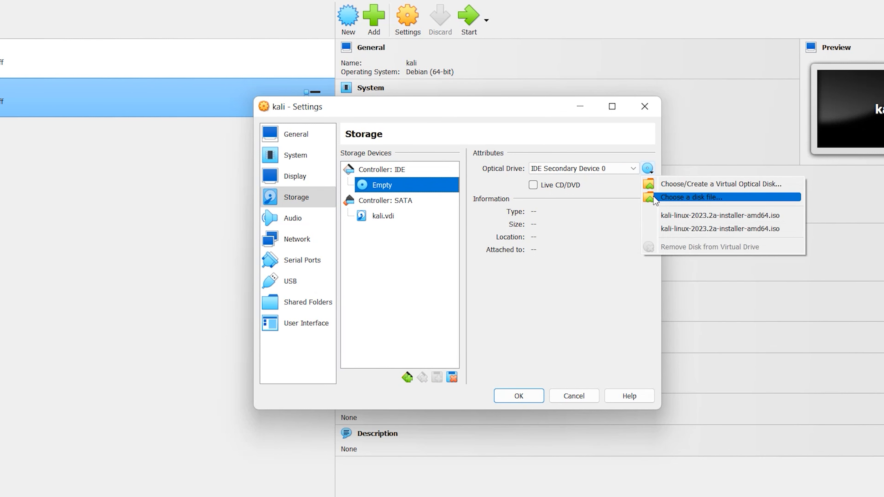
pyautogui.click(666, 201)
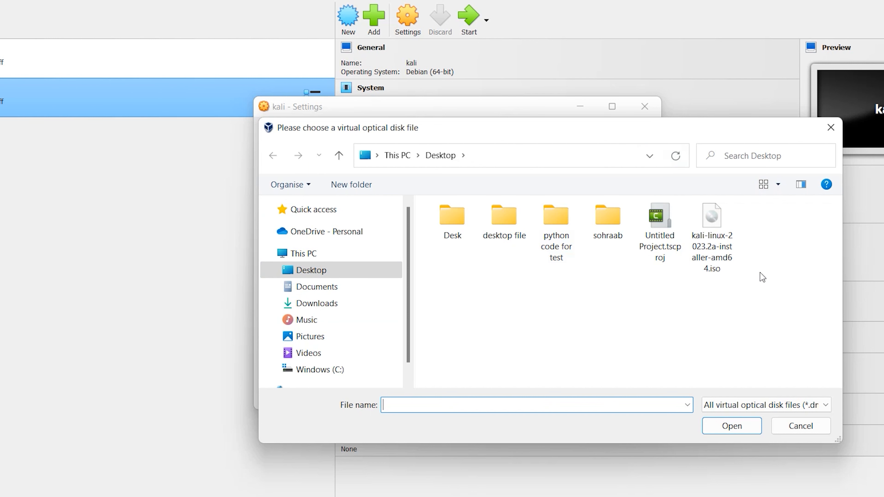
pyautogui.click(712, 218)
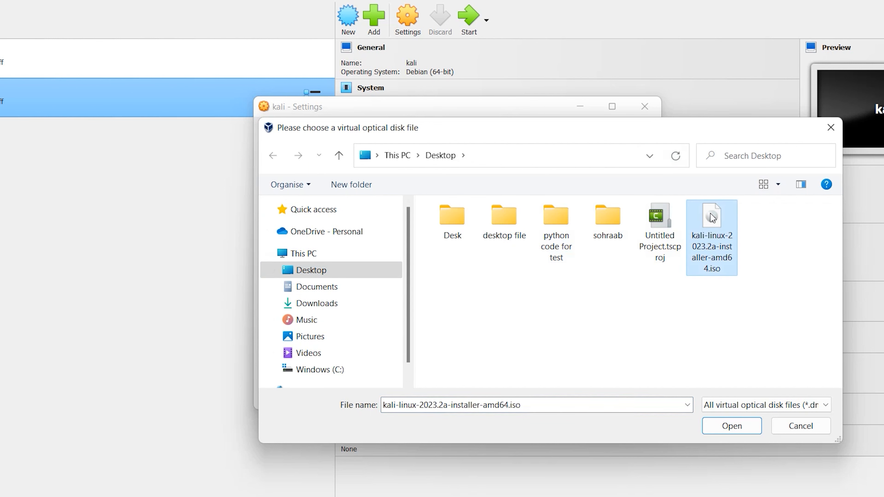
pyautogui.click(728, 431)
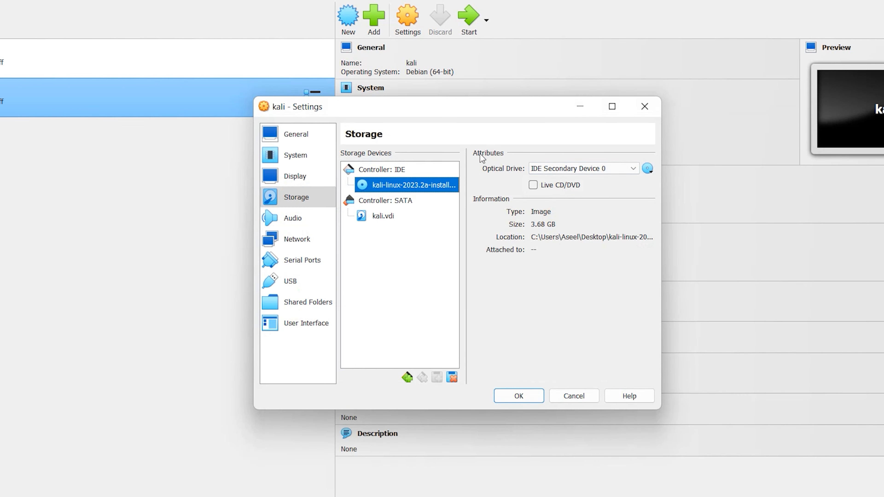
pyautogui.click(519, 393)
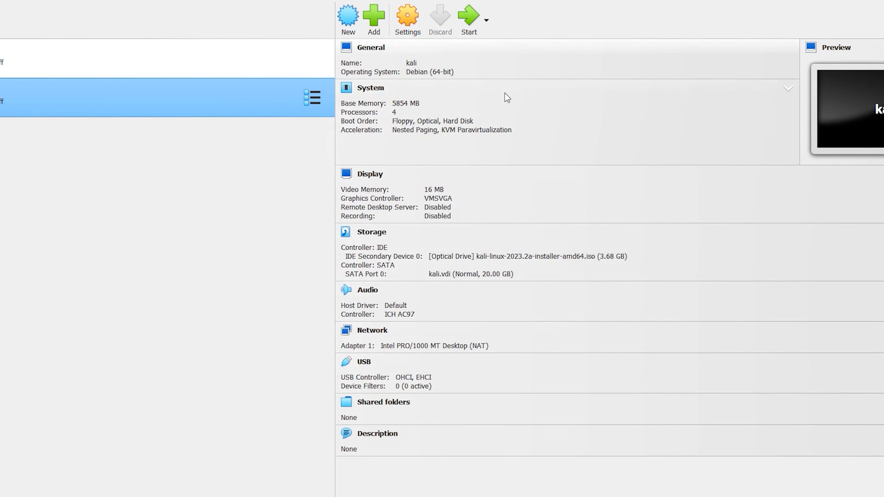
# Start the kali machine, maximize its window, and launch the Graphical install from the Kali installer menu
pyautogui.click(464, 16)
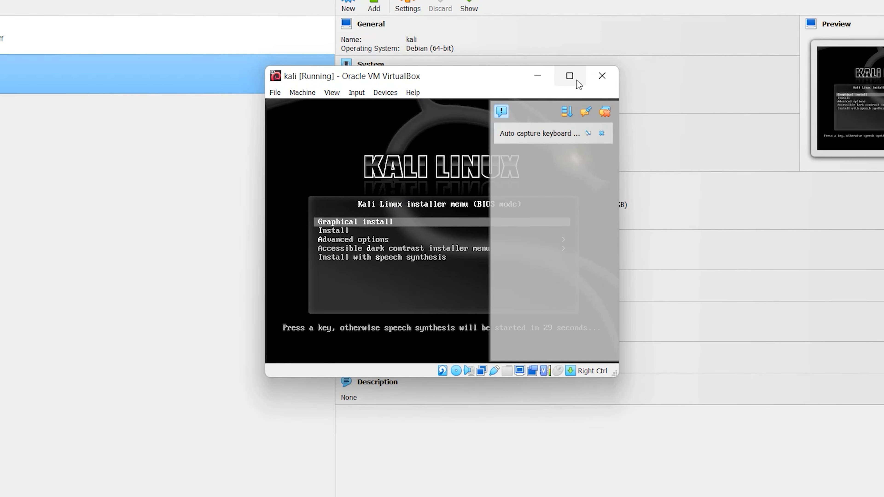
pyautogui.click(569, 76)
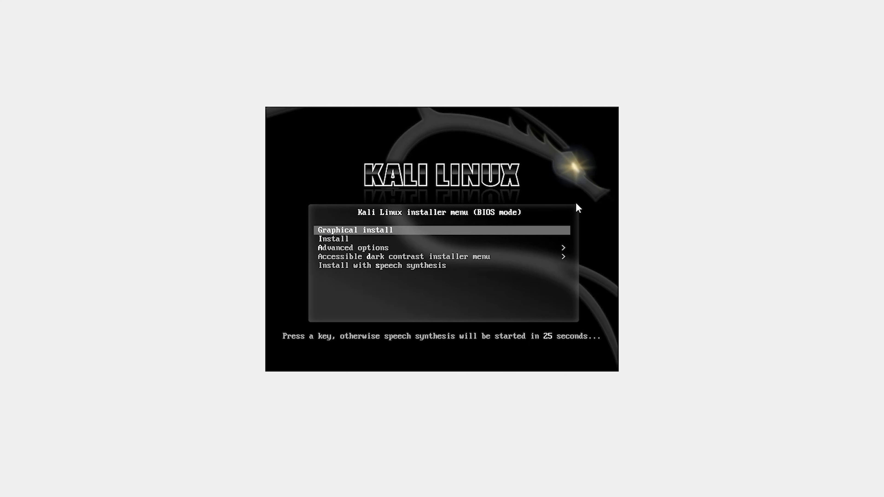
pyautogui.press('Return')
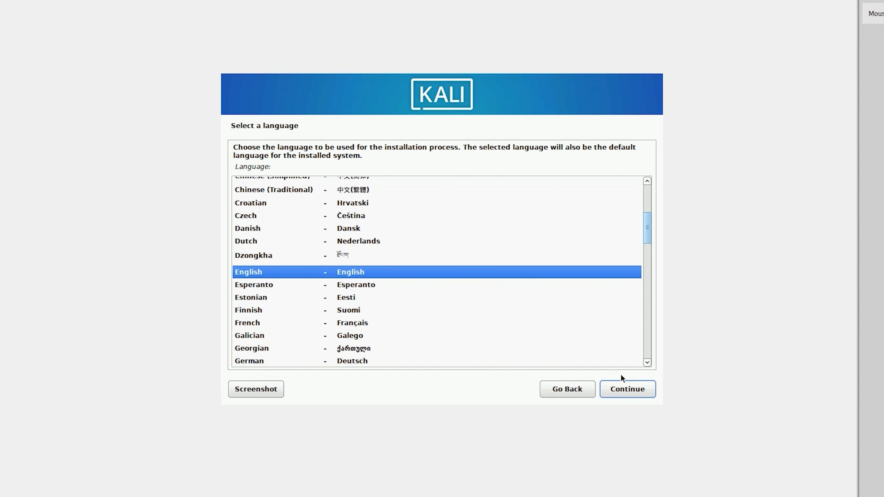
# Accept English as the language, United States as the location, and American English as the keymap
pyautogui.click(638, 391)
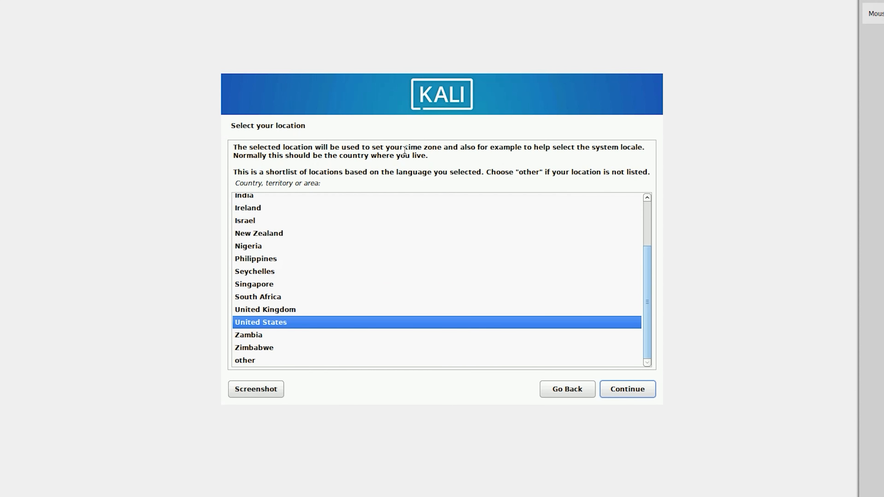
pyautogui.click(634, 389)
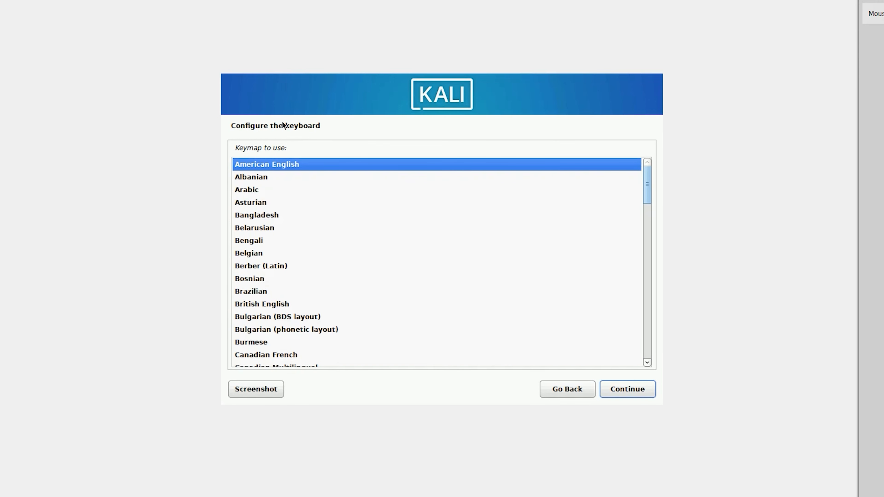
pyautogui.click(629, 390)
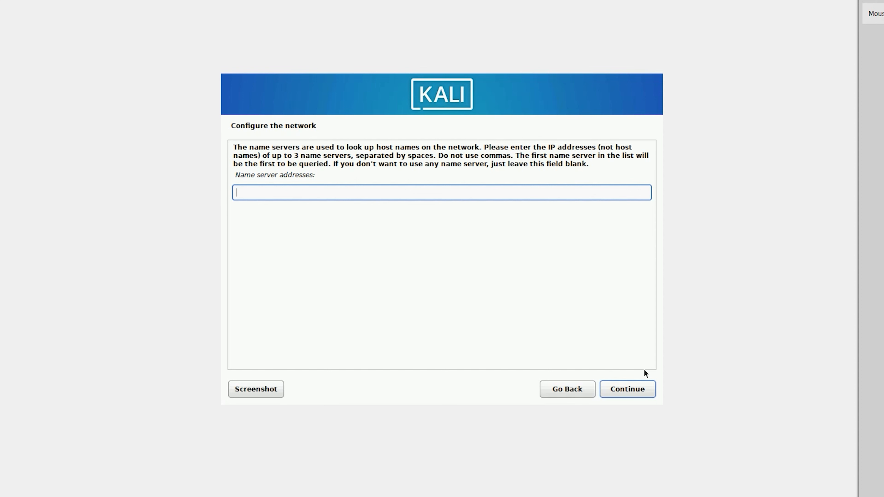
# Leave the name server addresses blank and keep kali as the hostname, continuing to the domain name
pyautogui.click(630, 391)
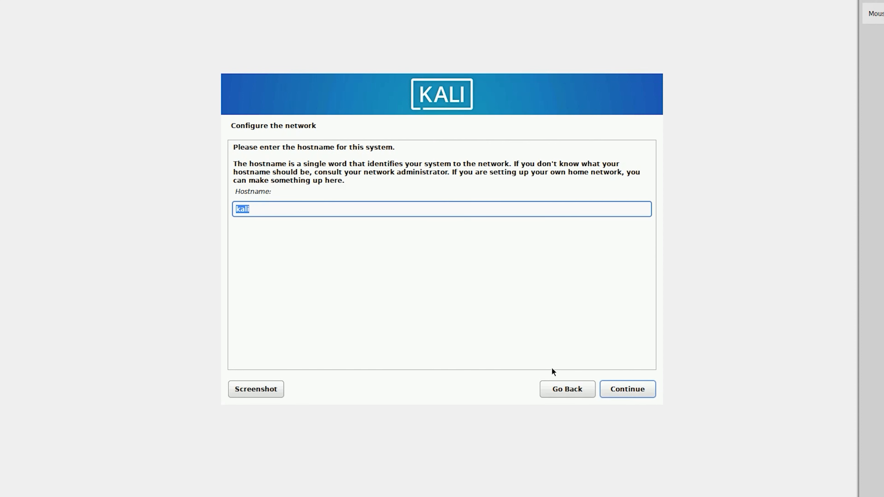
pyautogui.click(286, 208)
pyautogui.click(629, 397)
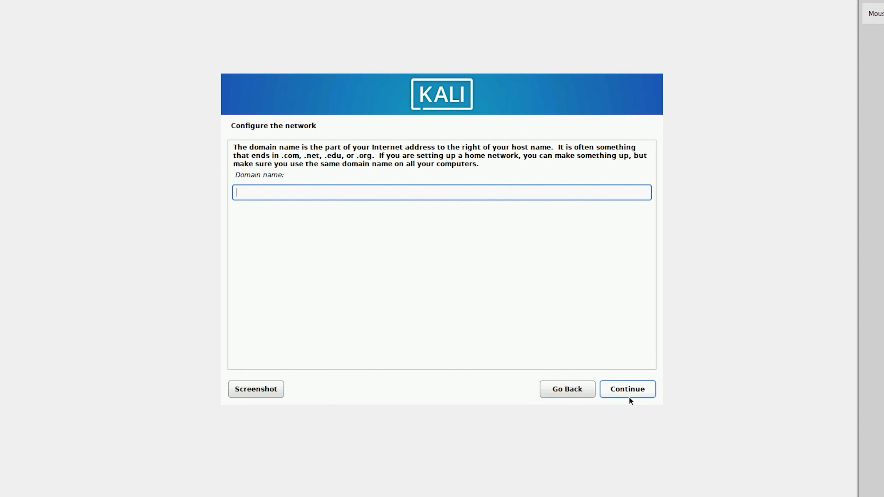